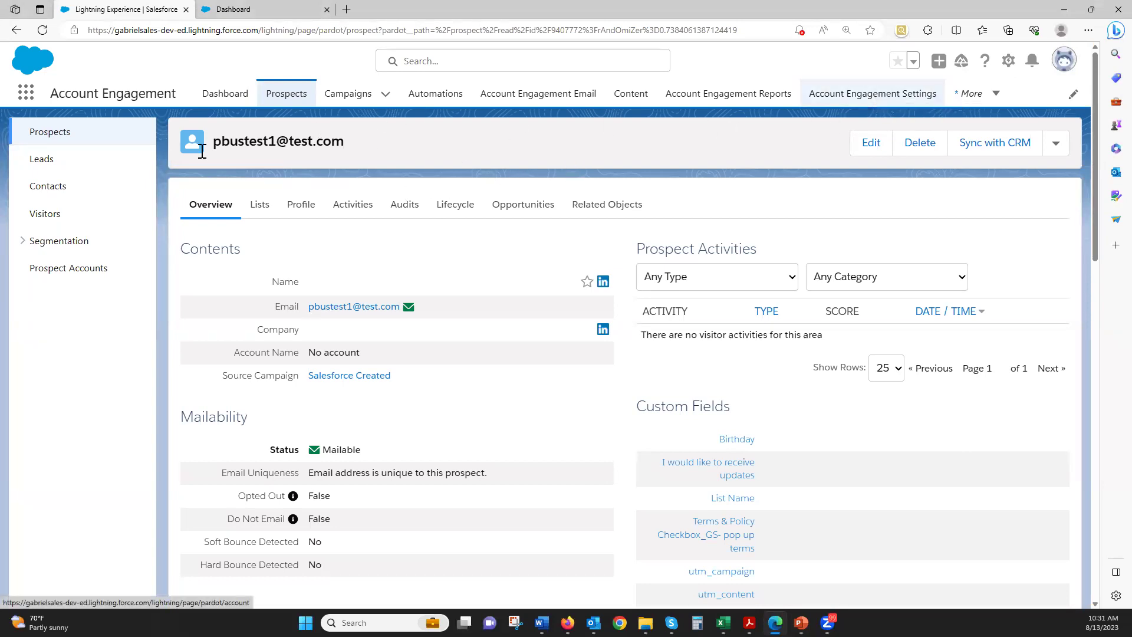
Delete the test prospect from its record and confirm the 'Are you sure?' prompt with OK
left_click(828, 106)
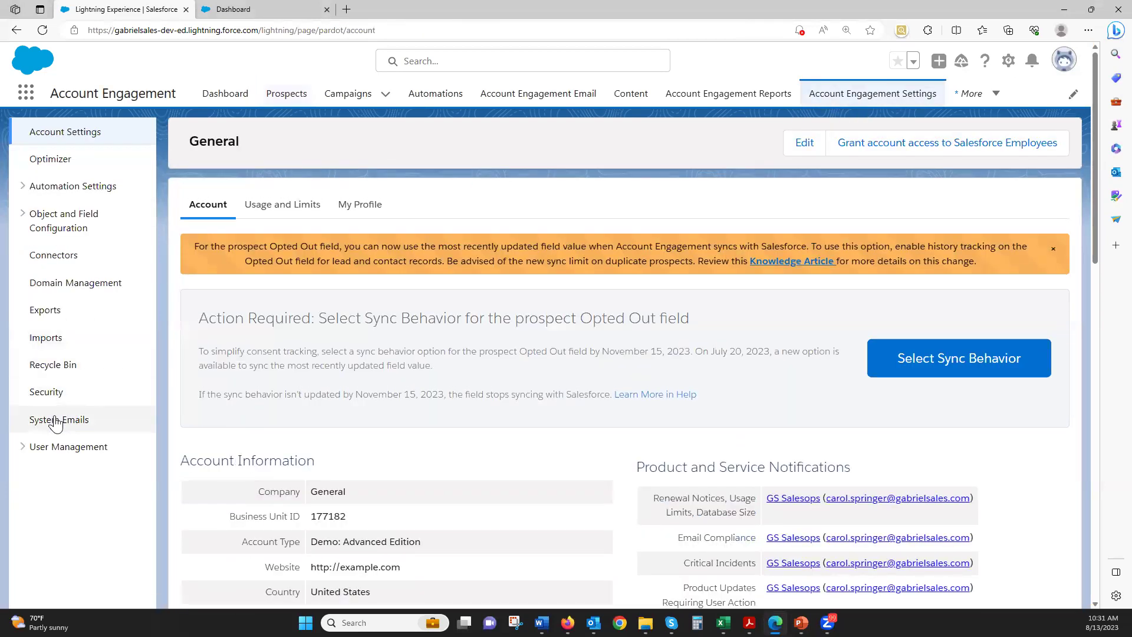
left_click(16, 30)
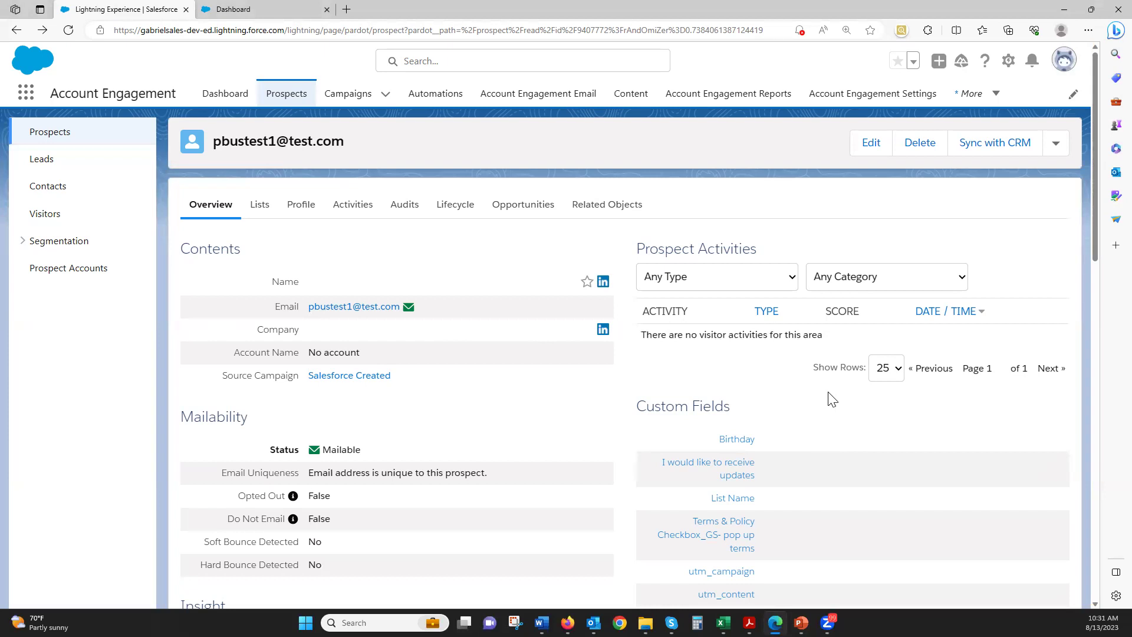
left_click(919, 143)
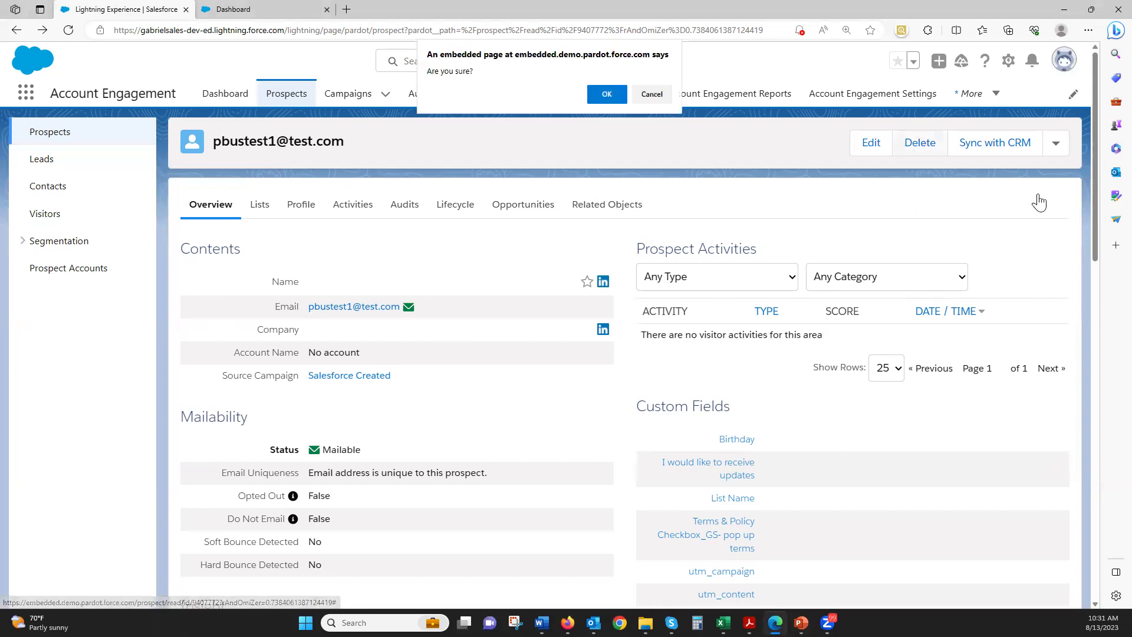
left_click(603, 94)
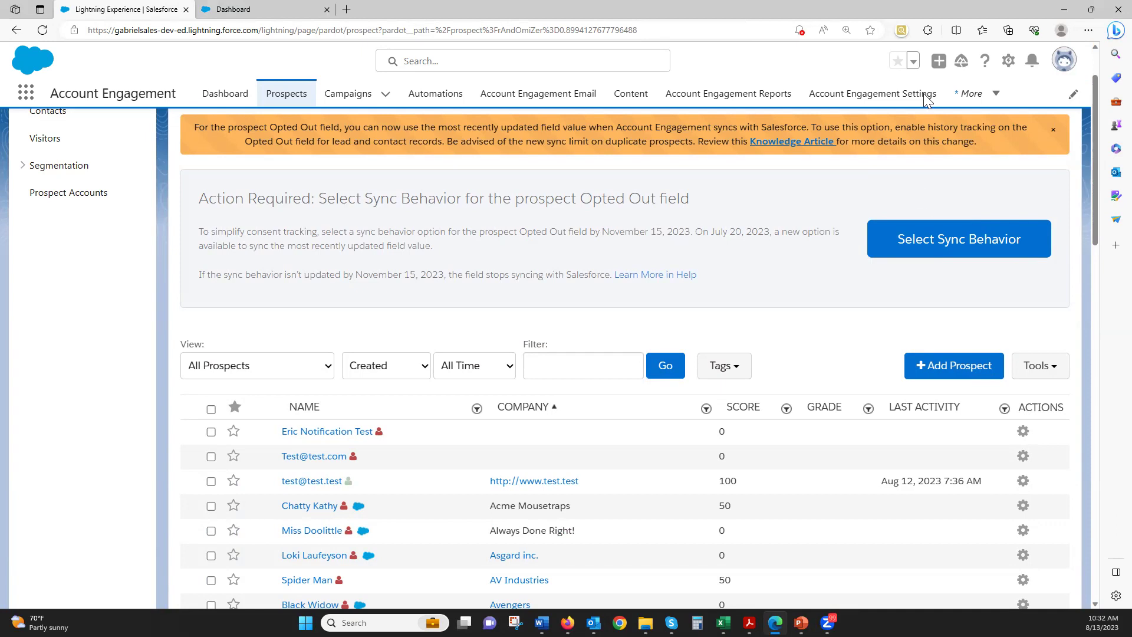
Review Usage and Limits, highlighting the File Storage values, then return to the General account page
left_click(885, 95)
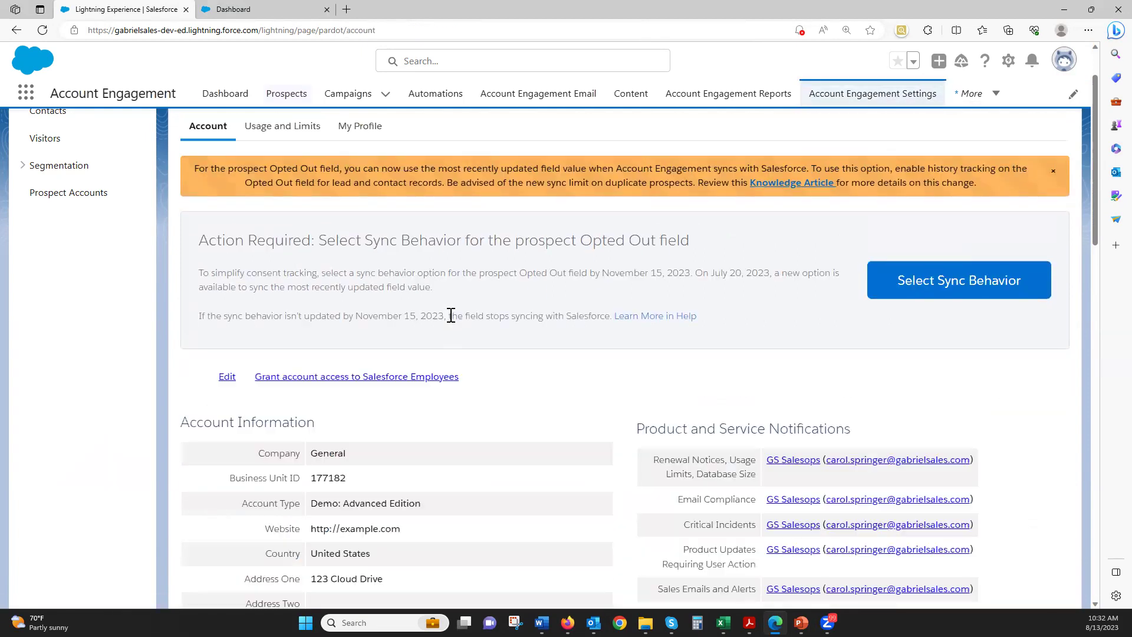
left_click(291, 136)
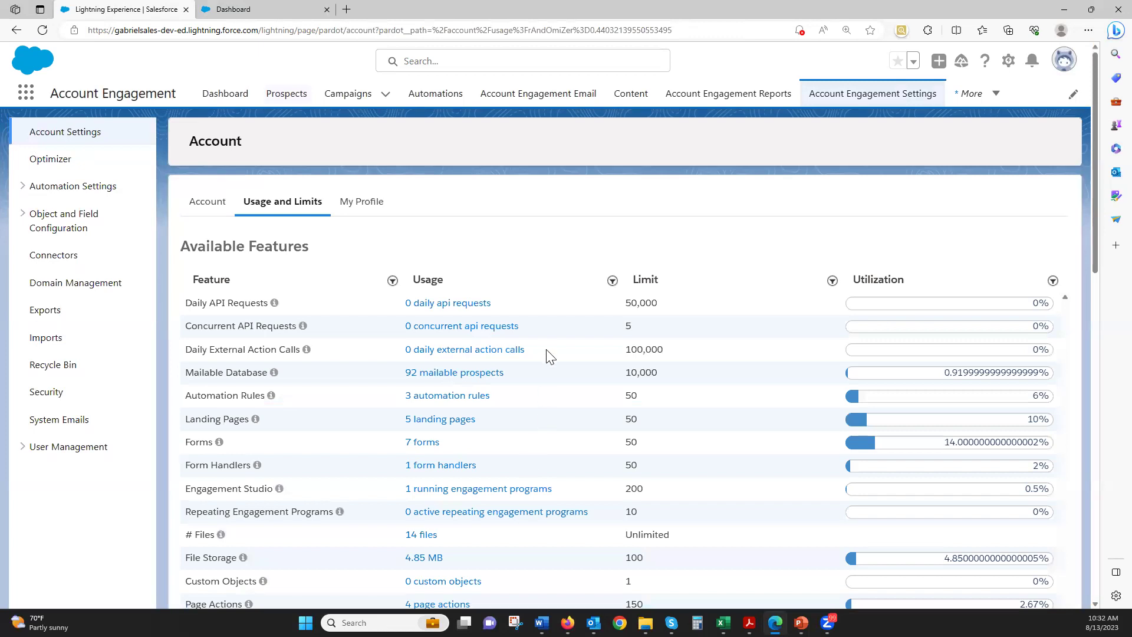
scroll(554, 413, "down", 3)
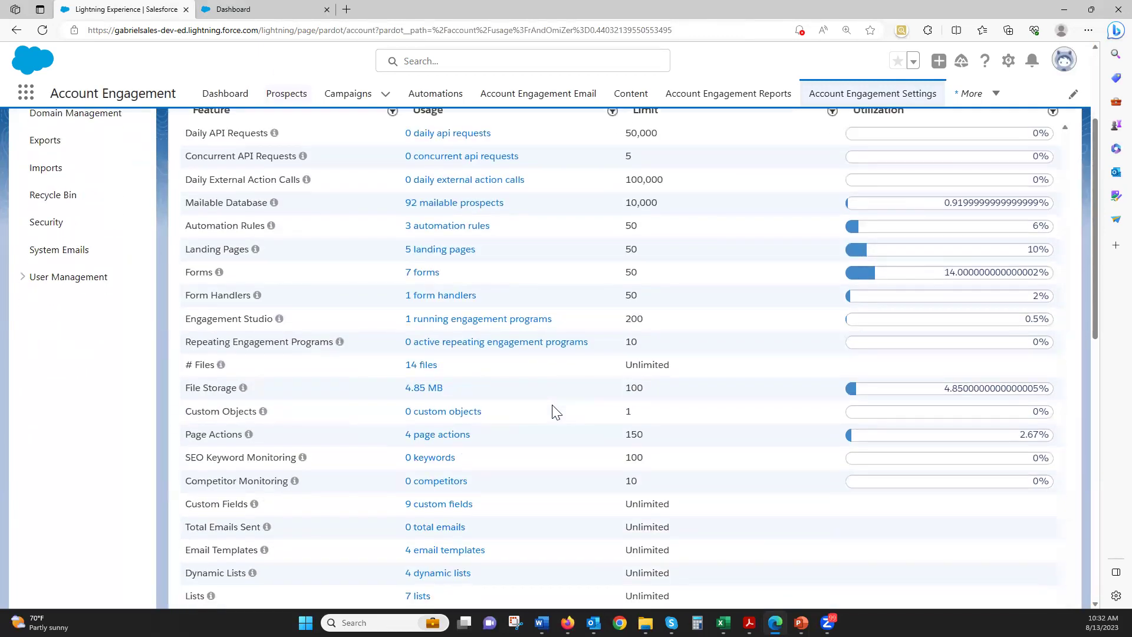
left_click_drag(655, 391, 393, 393)
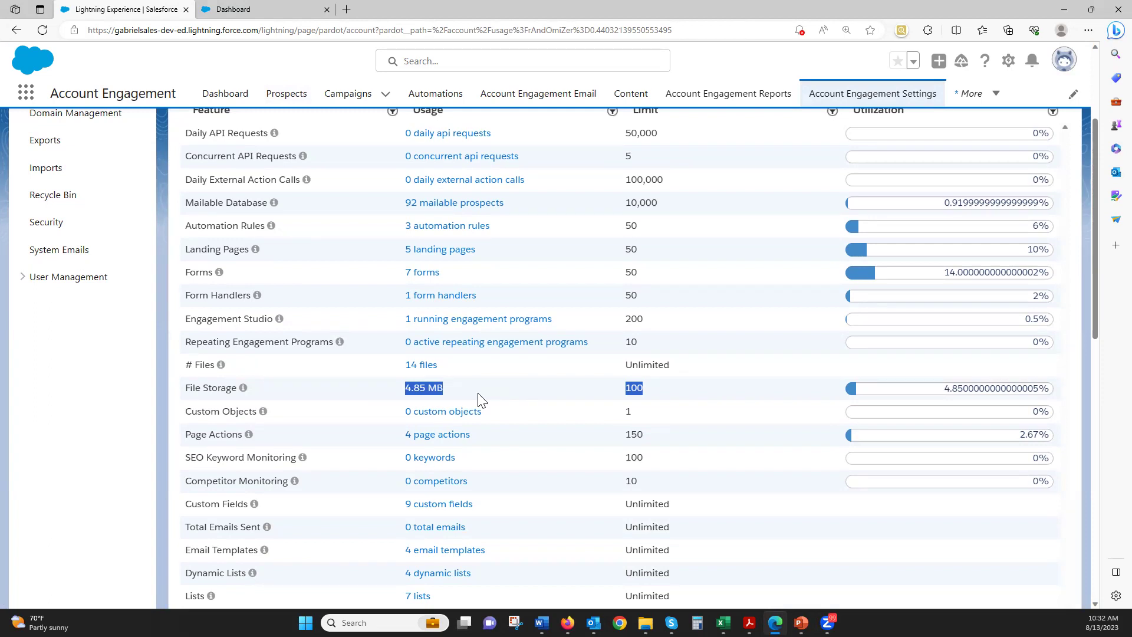
scroll(480, 398, "down", 1)
scroll(480, 398, "up", 4)
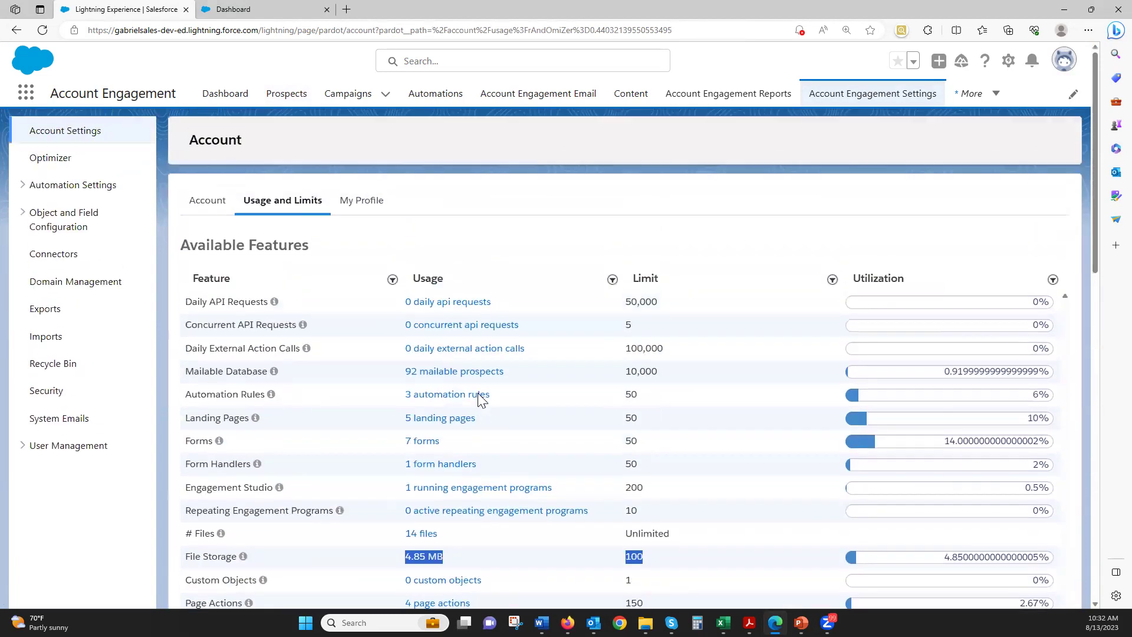
scroll(480, 399, "down", 1)
scroll(480, 399, "down", 1)
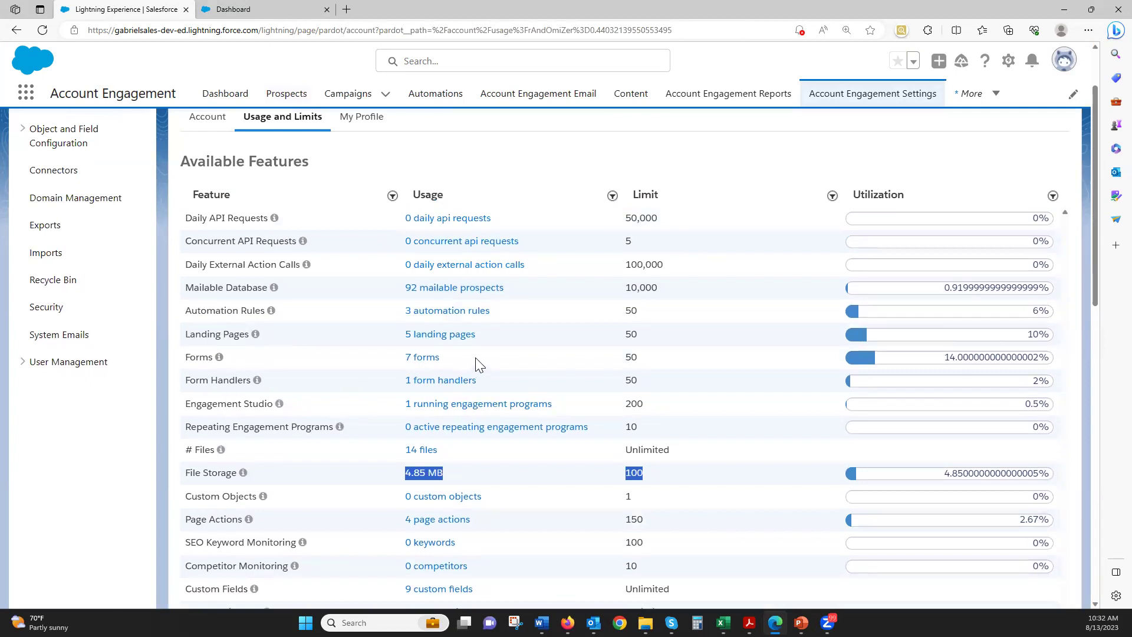
scroll(475, 357, "up", 2)
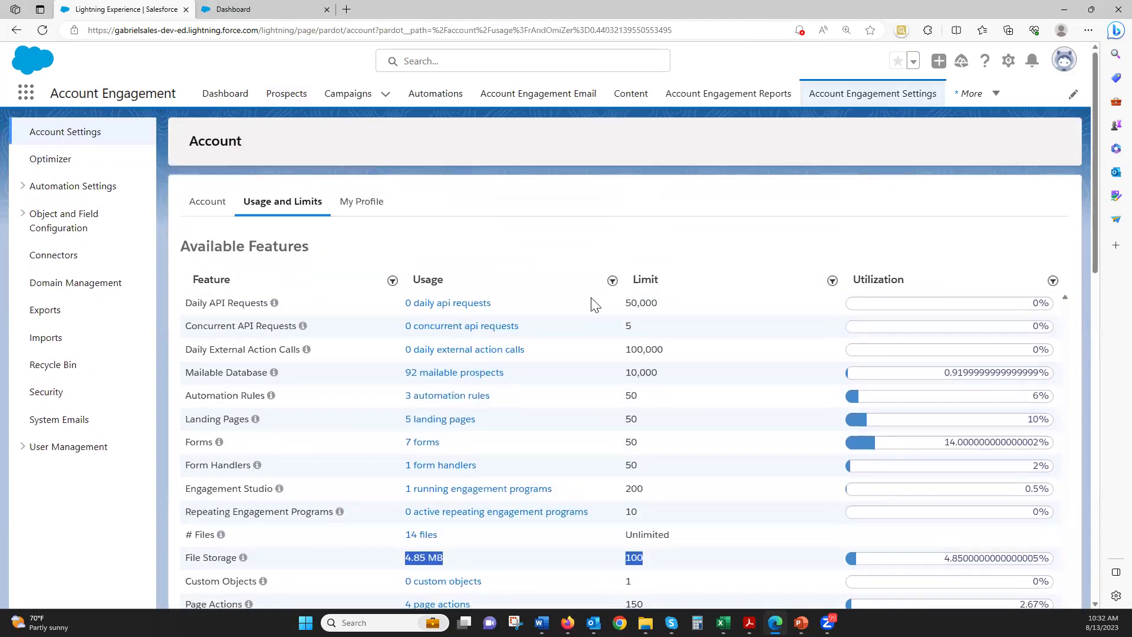
left_click(886, 99)
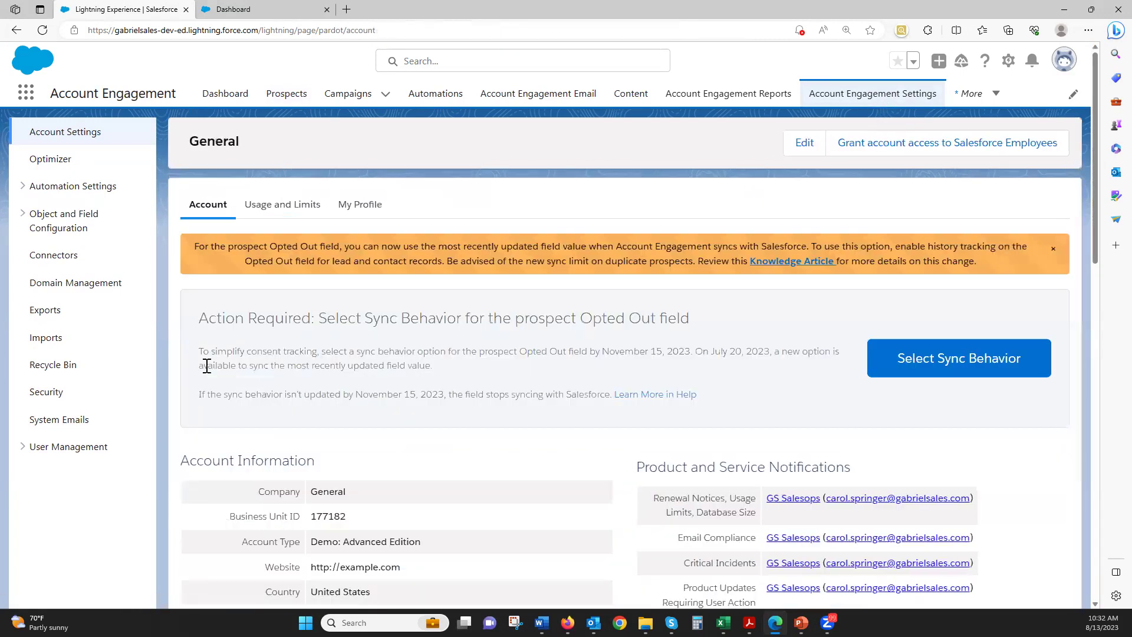
Open the Recycle Bin with per-module deleted counts, briefly checking the Dashboard tab's Admin menu
left_click(61, 372)
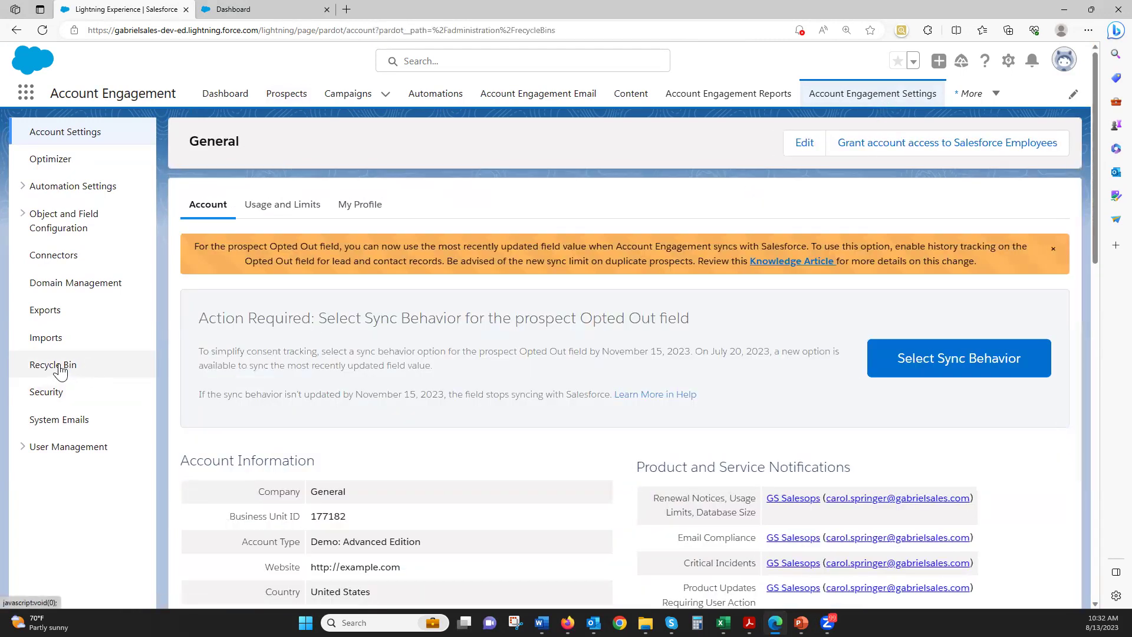
left_click(246, 12)
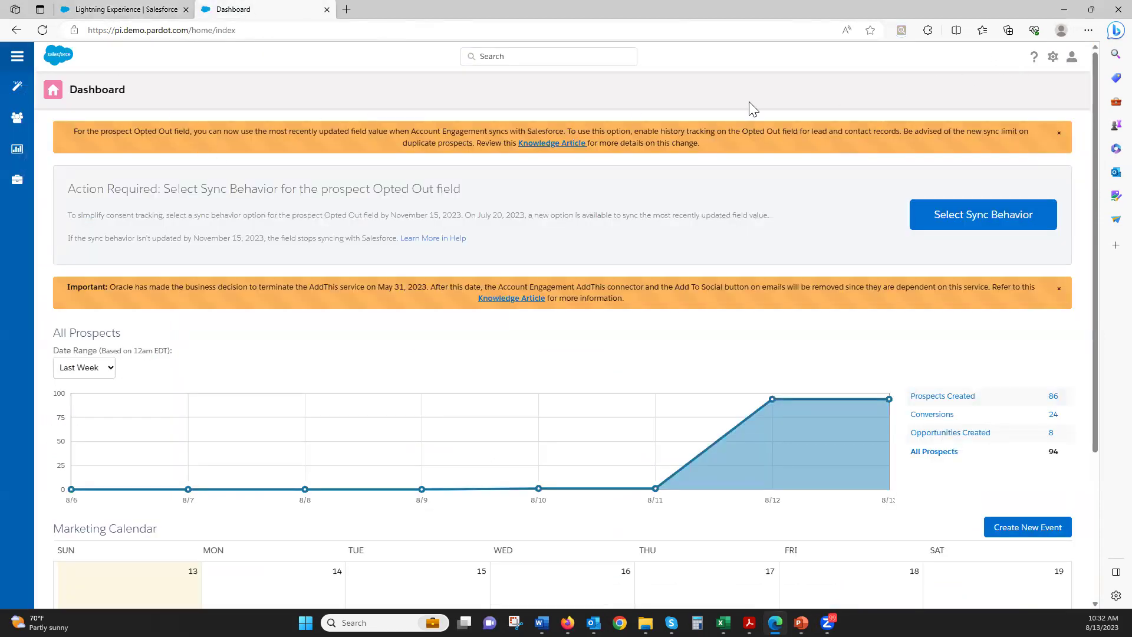
mouse_move(21, 180)
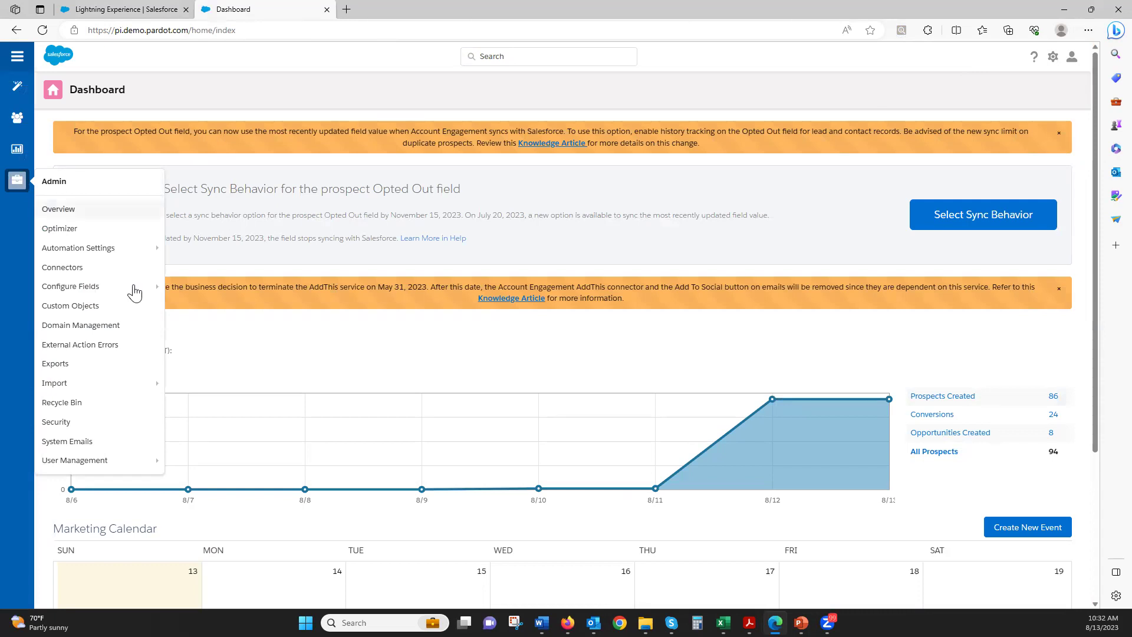
left_click(98, 13)
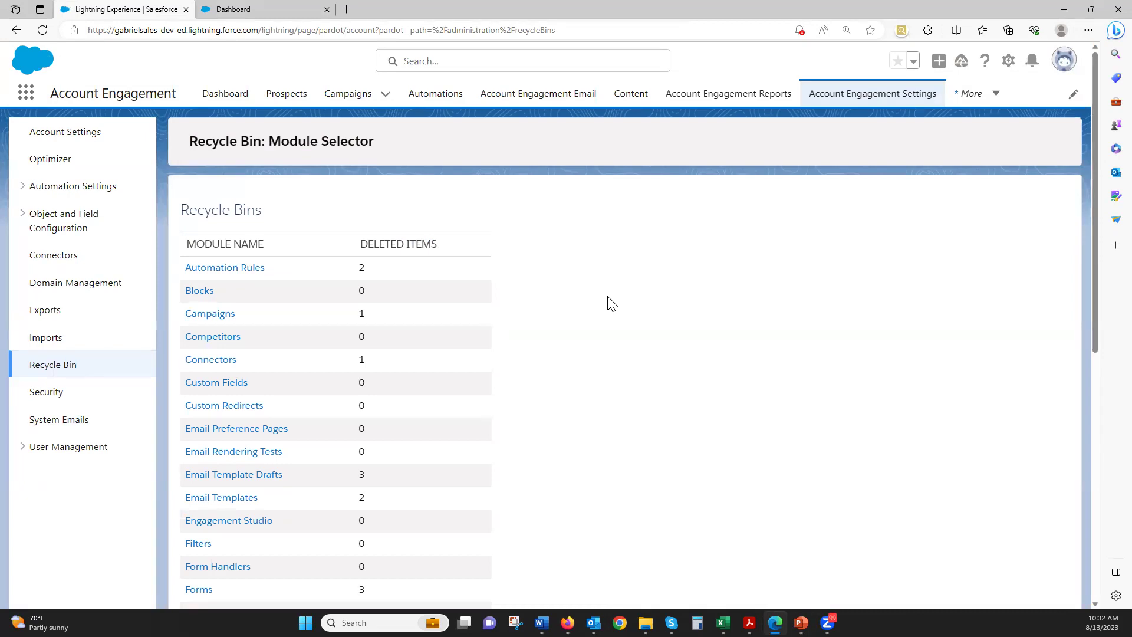
Glance at the Email Template Drafts bin, then open Deleted Prospects showing two CRM-deleted prospects
scroll(613, 306, "down", 1)
scroll(613, 306, "down", 3)
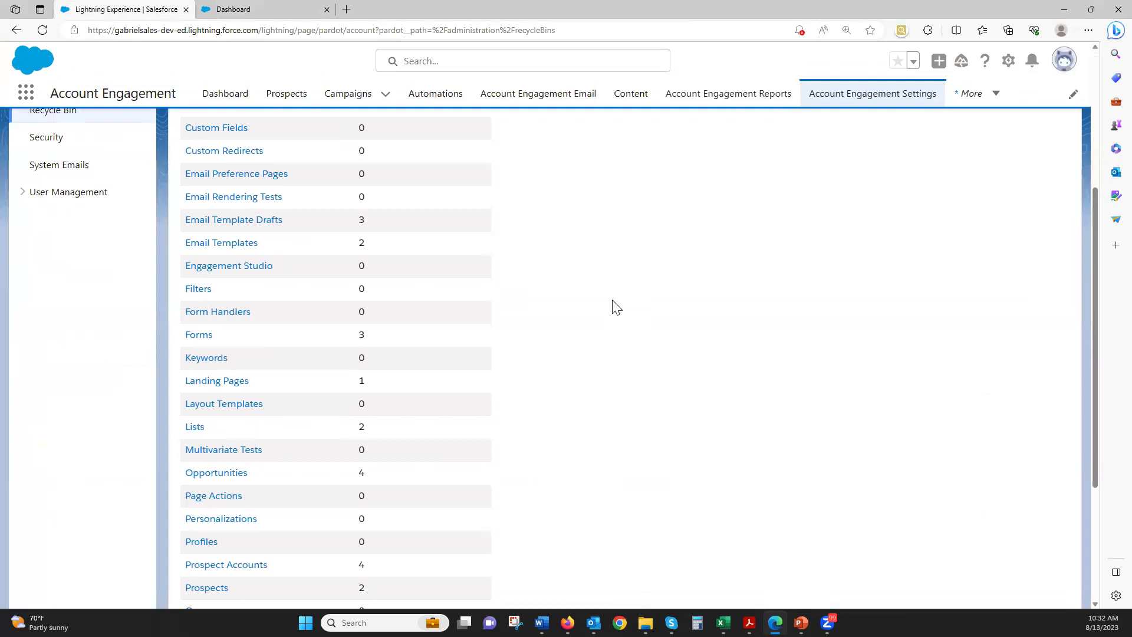
left_click(254, 223)
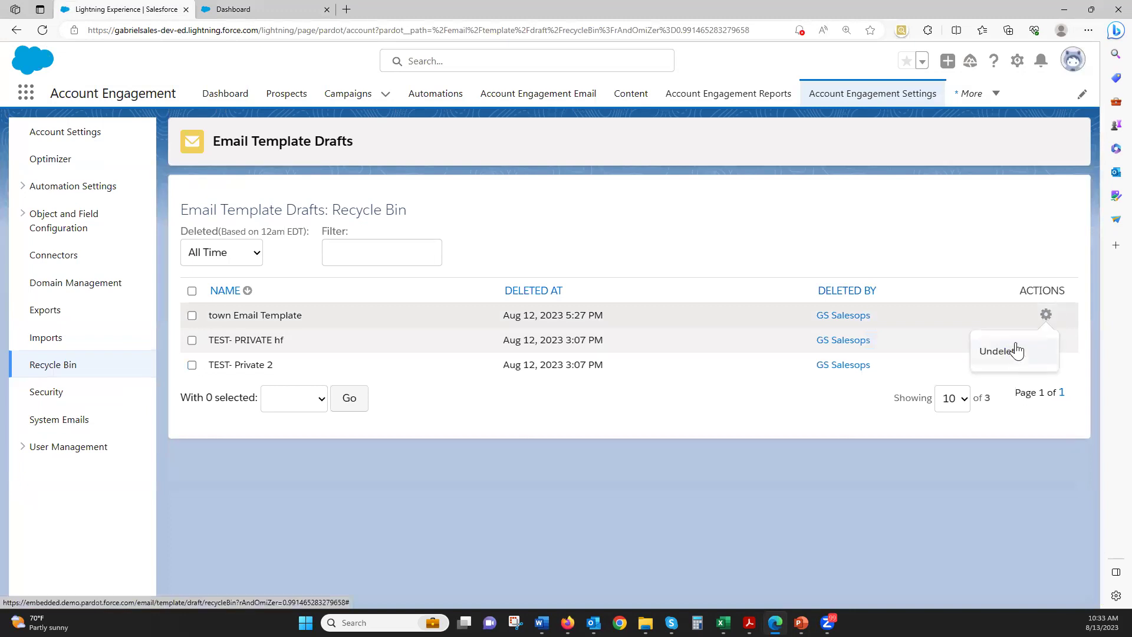
left_click(15, 29)
scroll(471, 455, "down", 5)
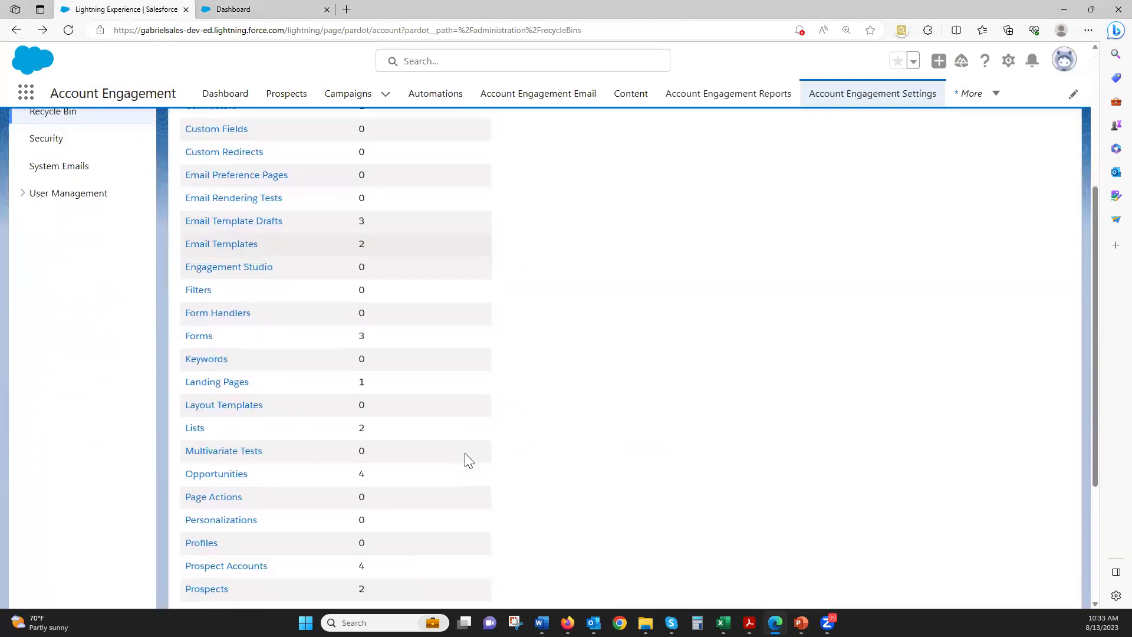
scroll(465, 469, "down", 1)
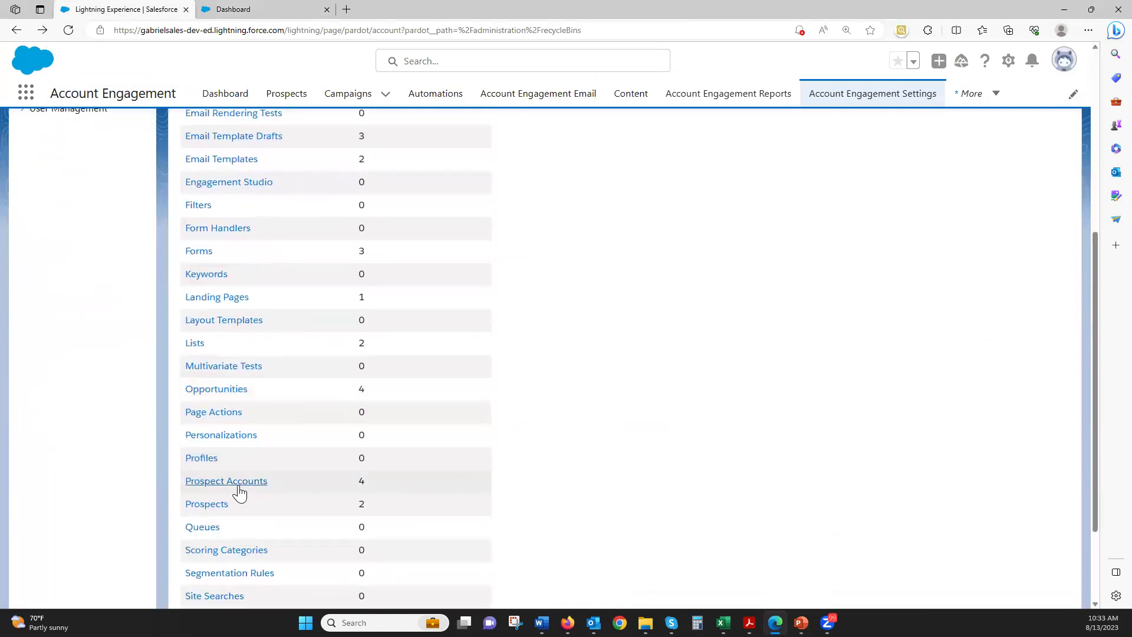
left_click(211, 510)
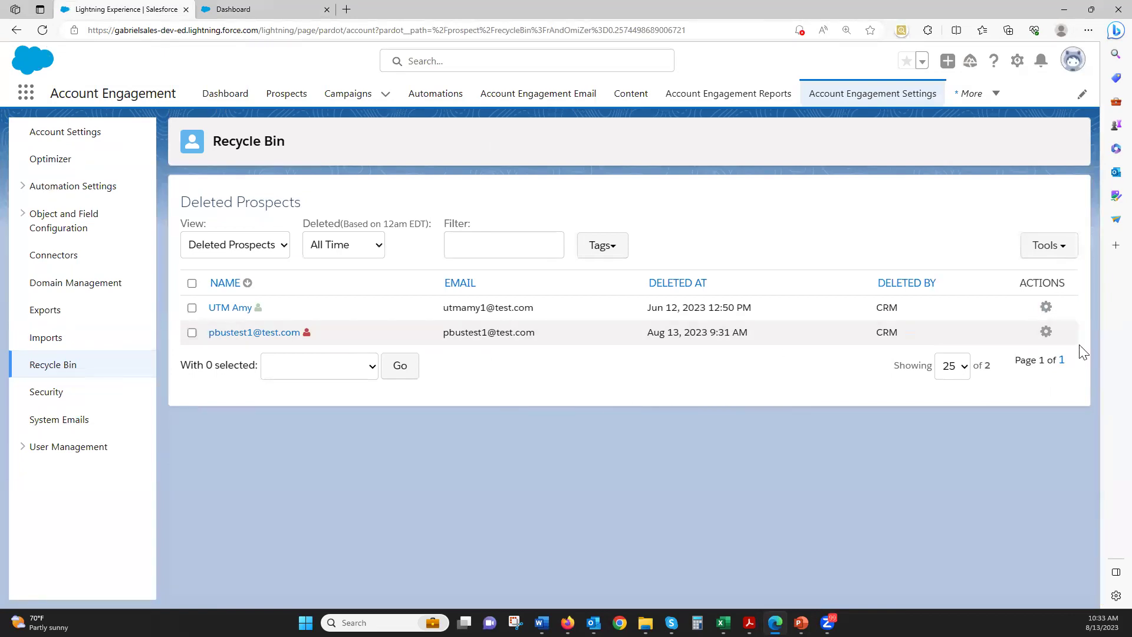
left_click(1046, 334)
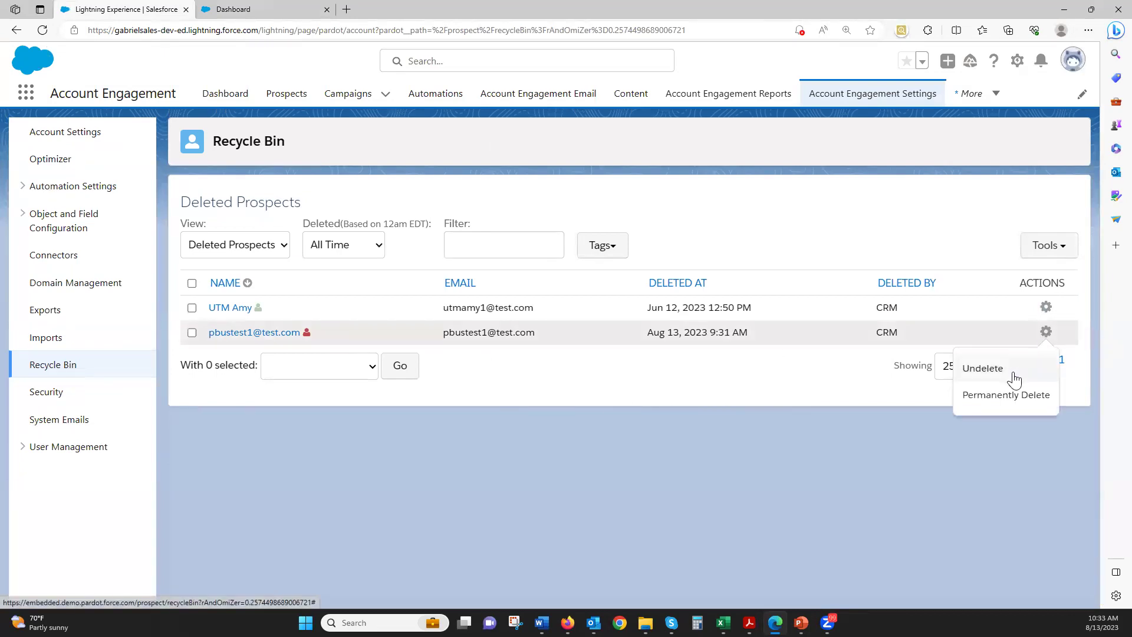
left_click(964, 371)
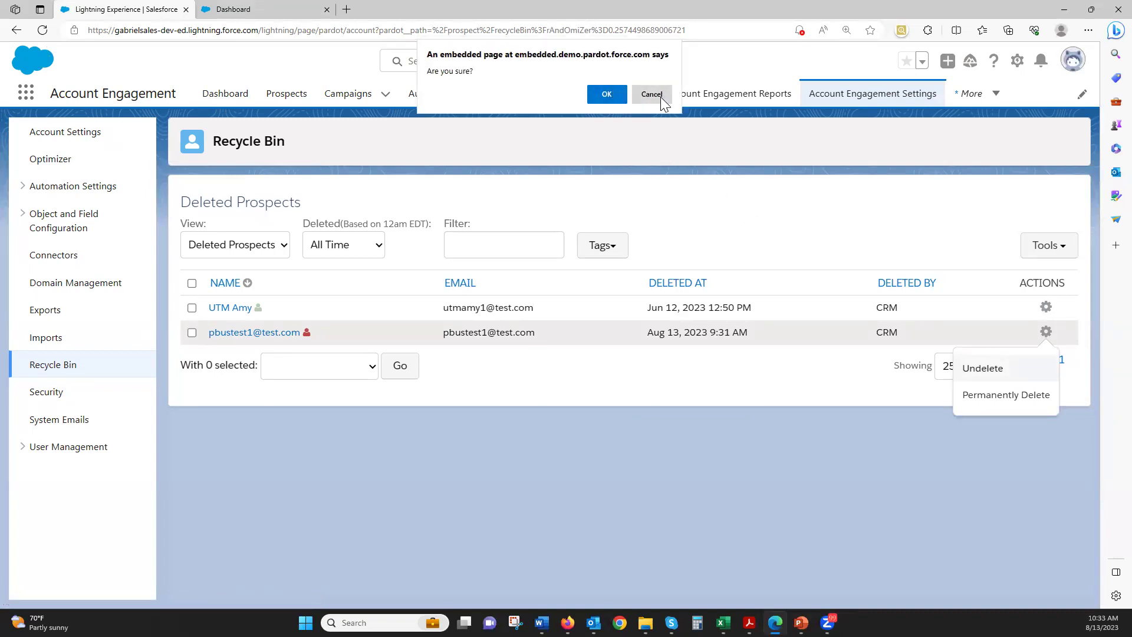
left_click(651, 94)
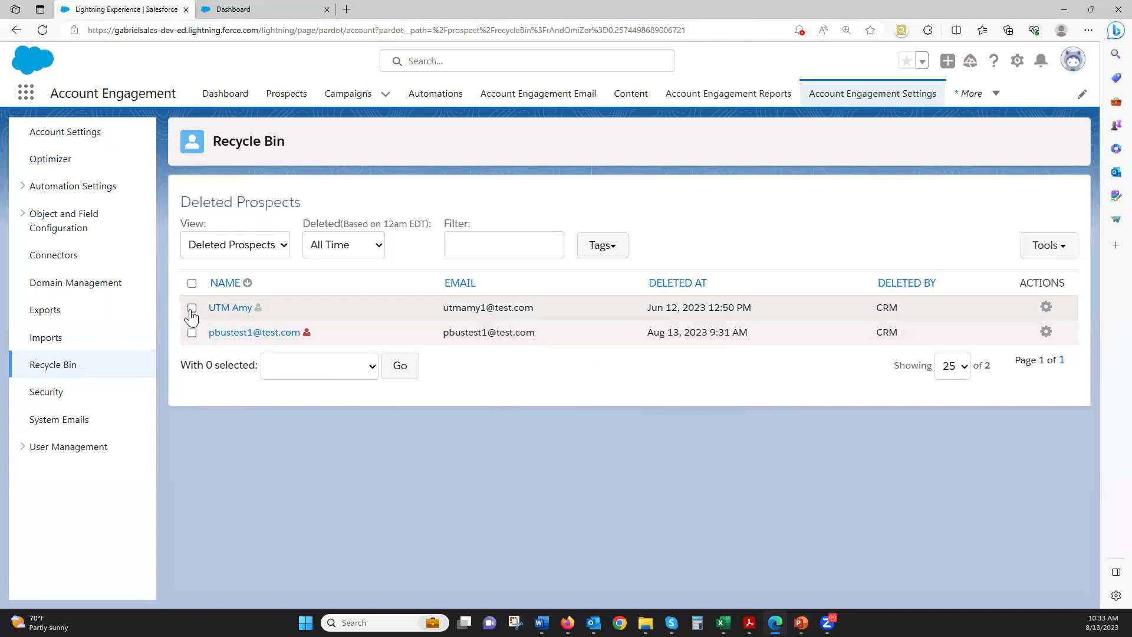
left_click(368, 376)
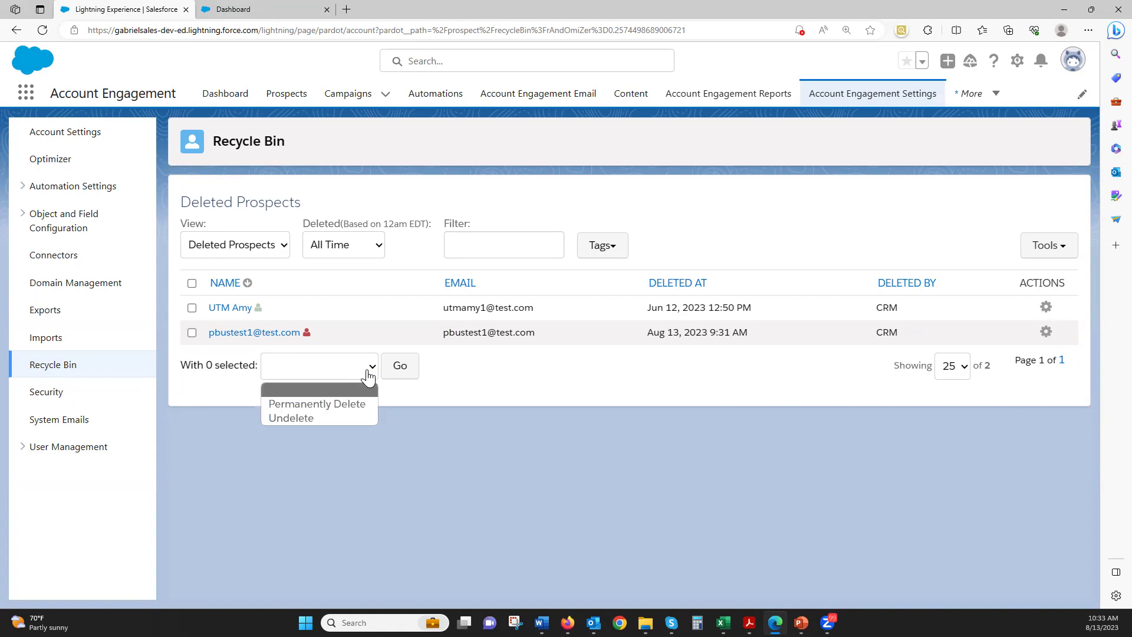
left_click(195, 321)
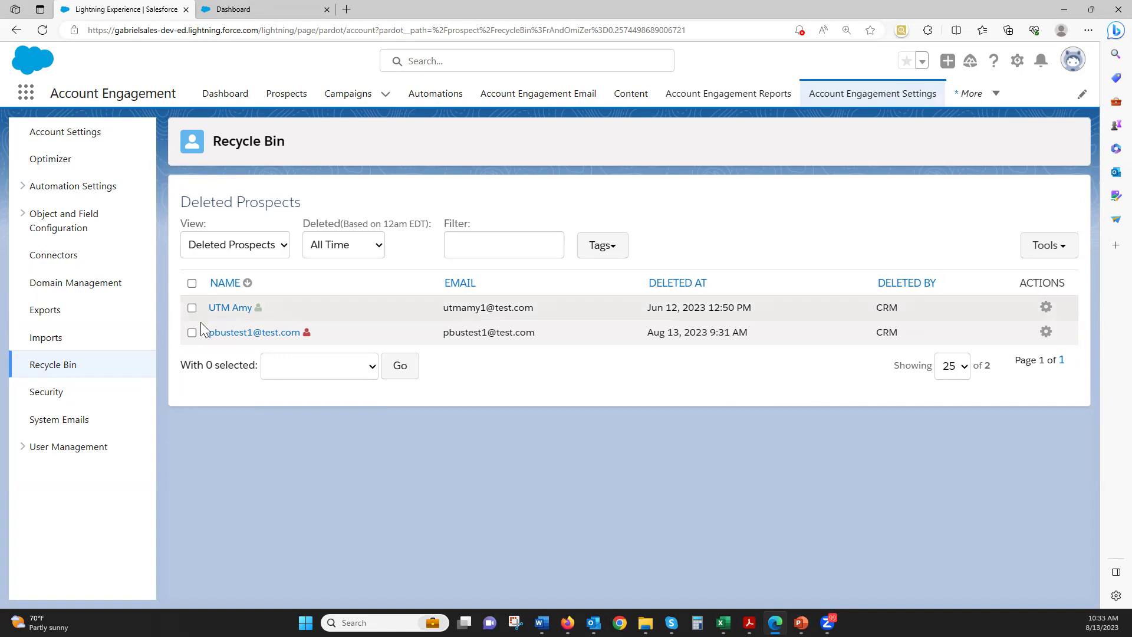
left_click(359, 371)
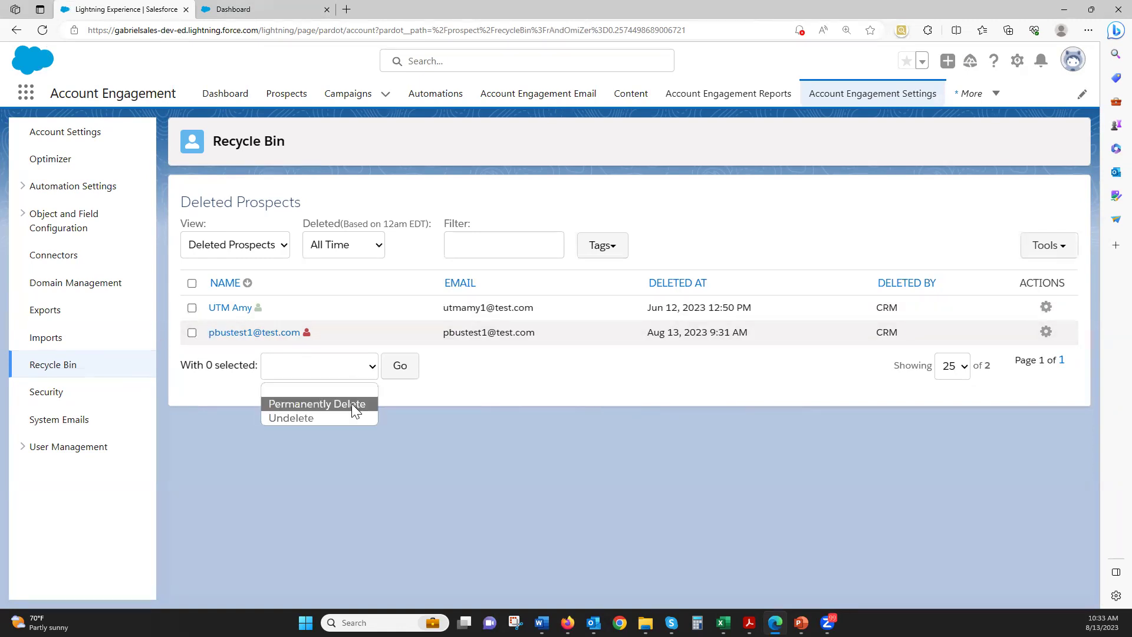
left_click(663, 399)
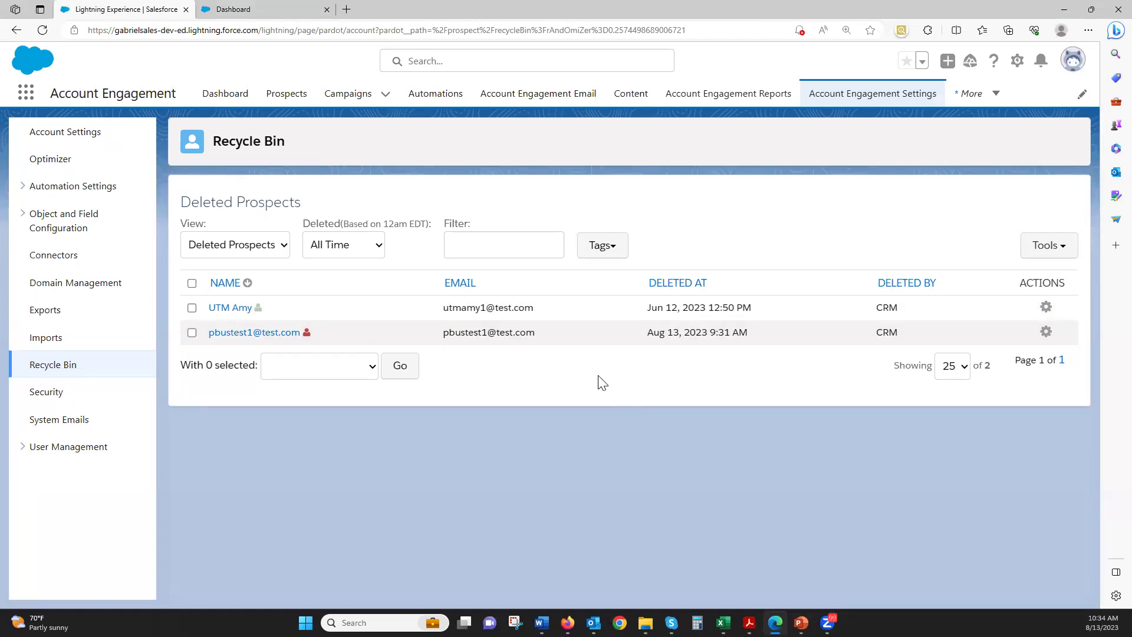
left_click(1046, 332)
left_click(743, 395)
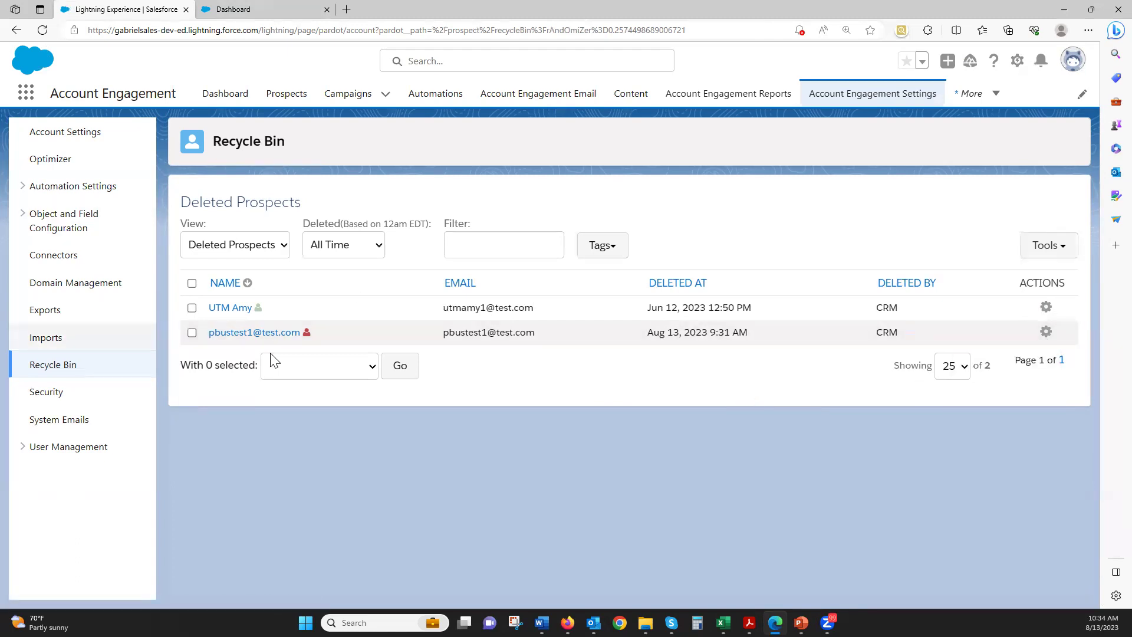